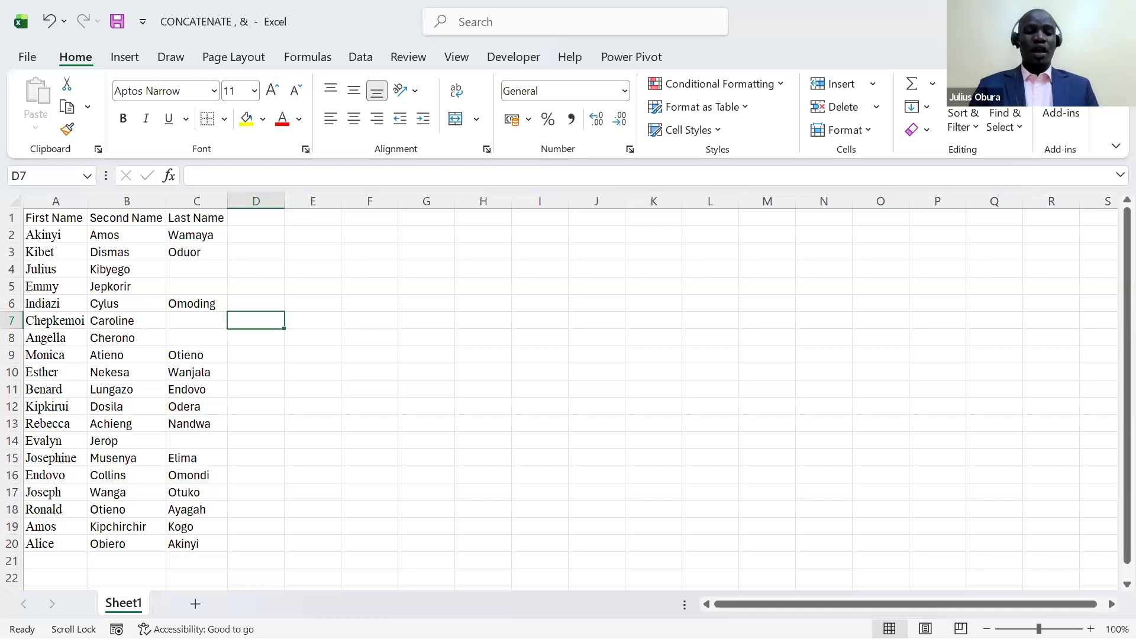
# - Review the name list in A1:C20 and its First Name, Second Name and Last Name columns
pyautogui.moveTo(51, 218); pyautogui.dragTo(217, 540)
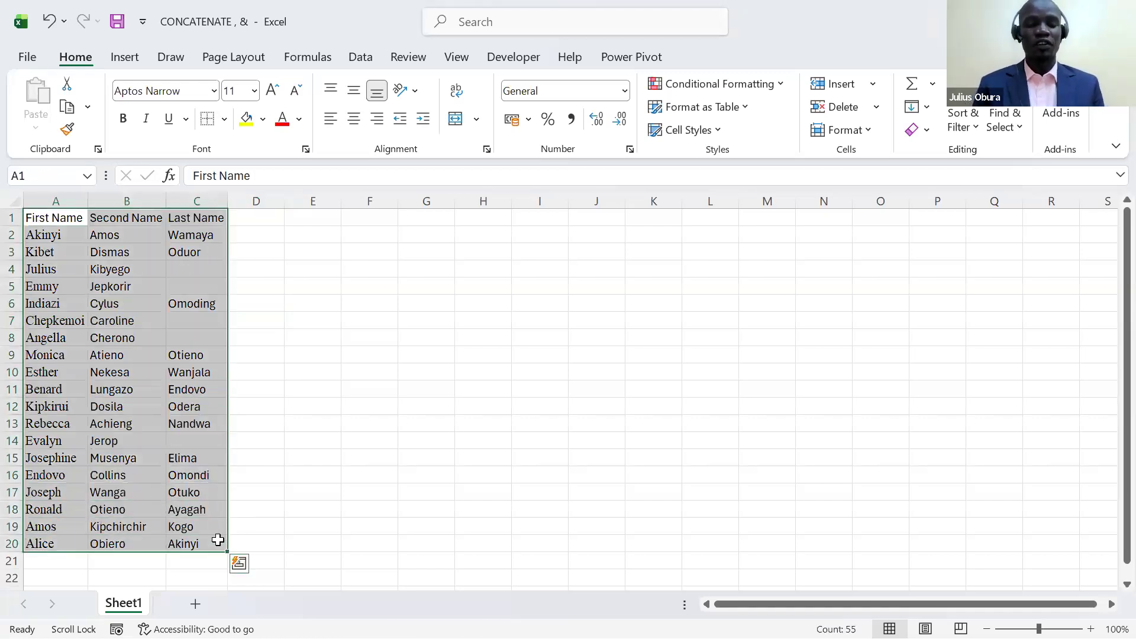
pyautogui.click(50, 197)
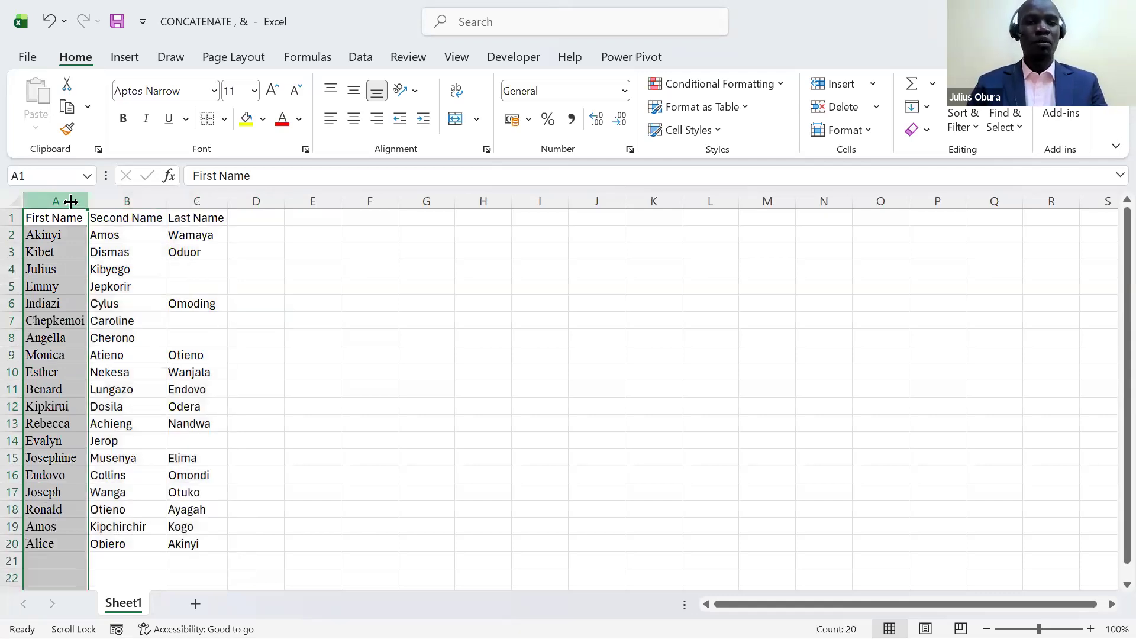
pyautogui.click(127, 202)
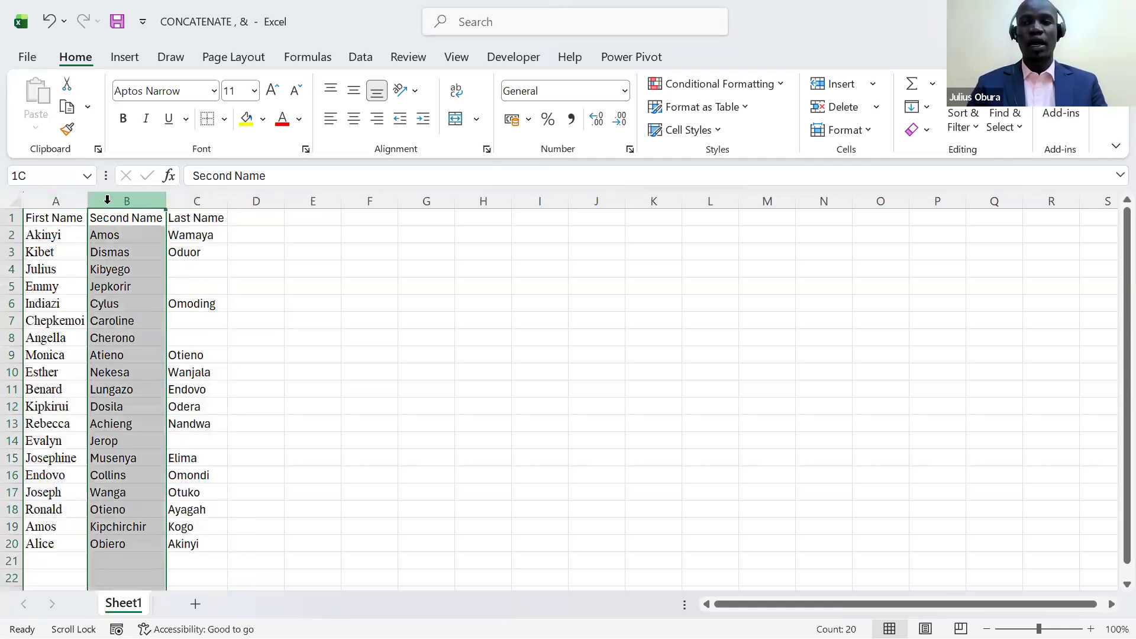
pyautogui.click(183, 203)
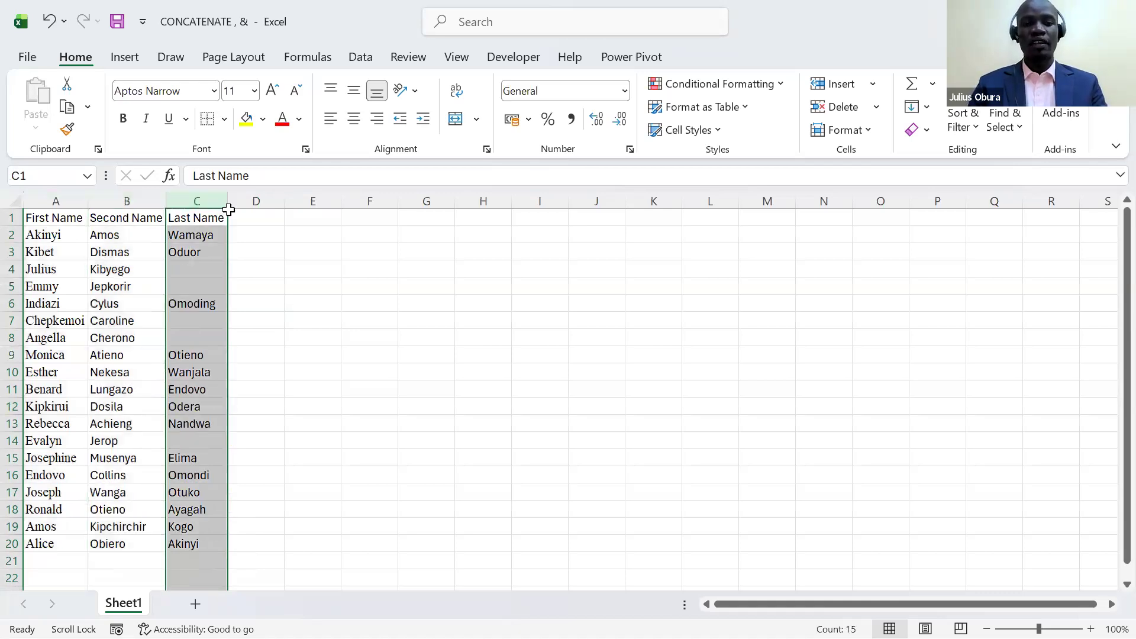
# - Add the header "Full Name" in cell D1, beside the Last Name column
pyautogui.click(246, 214)
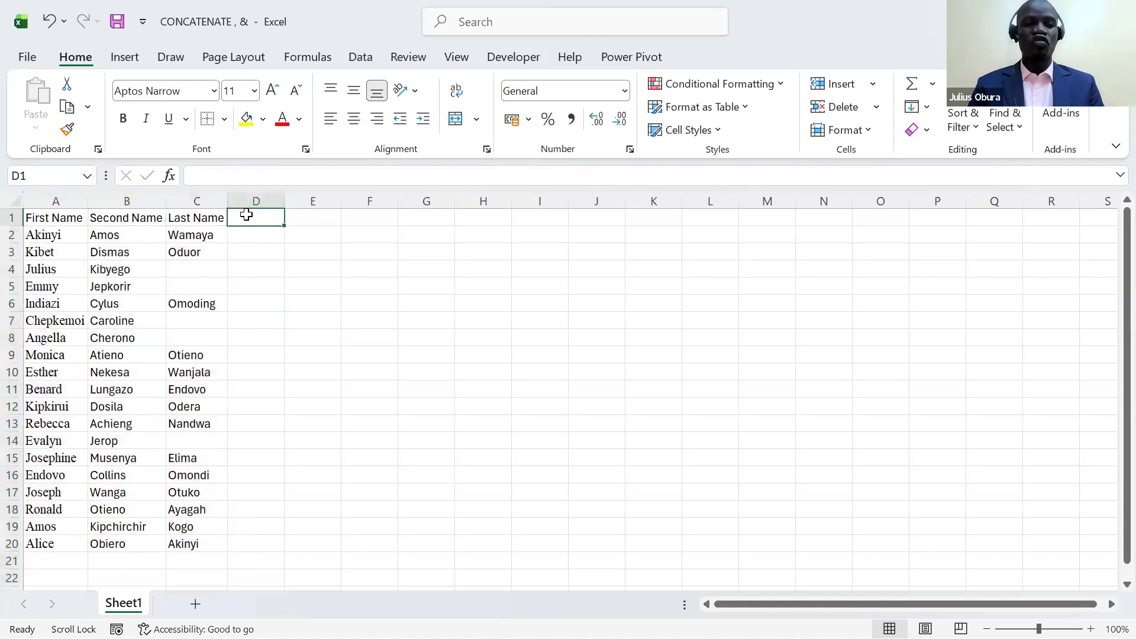
pyautogui.write('Full')
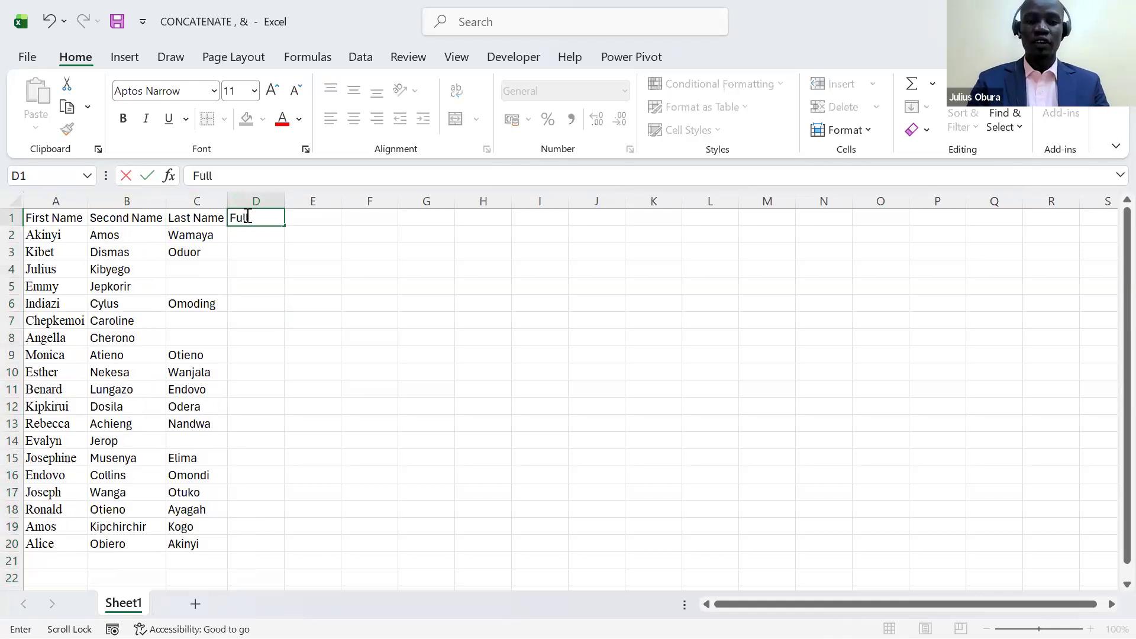
pyautogui.write(' Name')
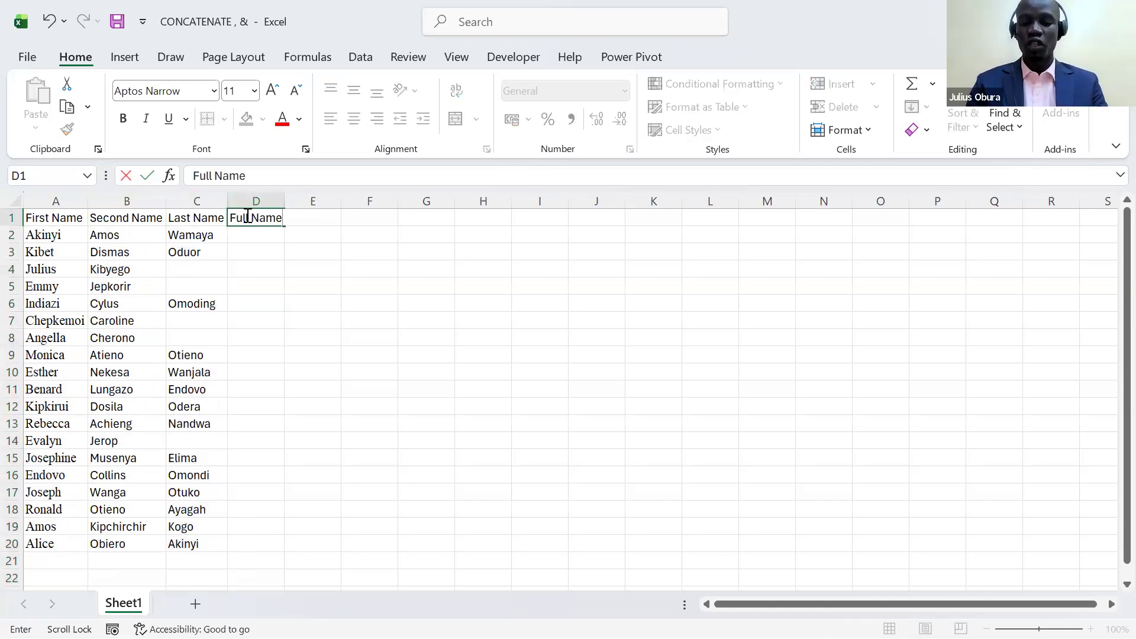
pyautogui.press('Return')
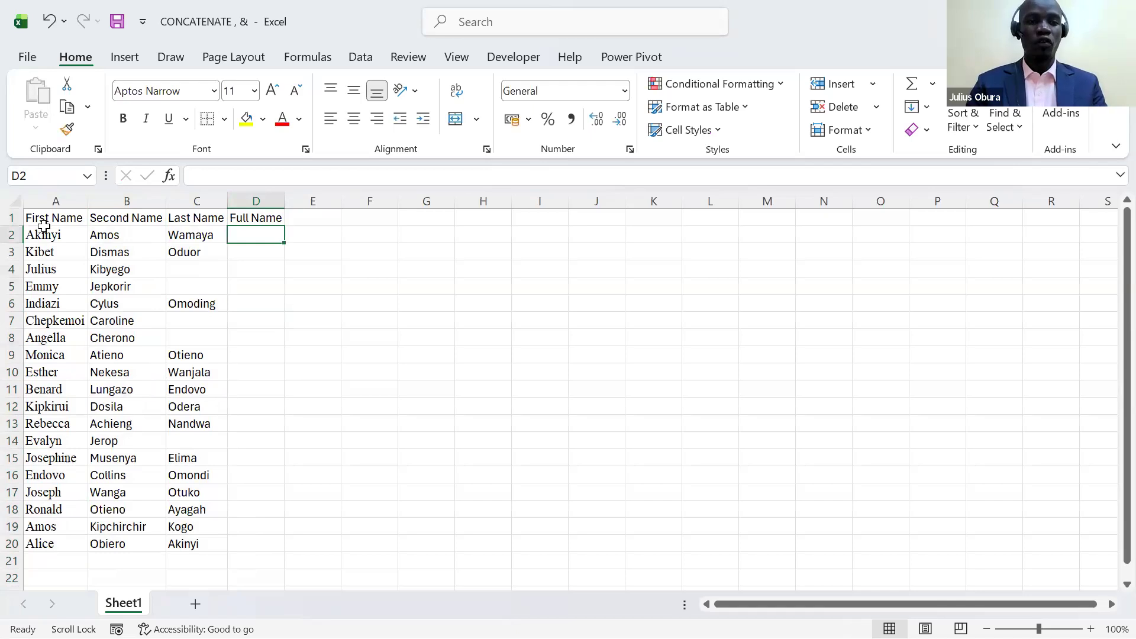
# - Make the header row A1:D1 bold
pyautogui.moveTo(82, 227); pyautogui.dragTo(238, 217)
pyautogui.click(68, 220)
pyautogui.hotkey('ctrl', 'b')
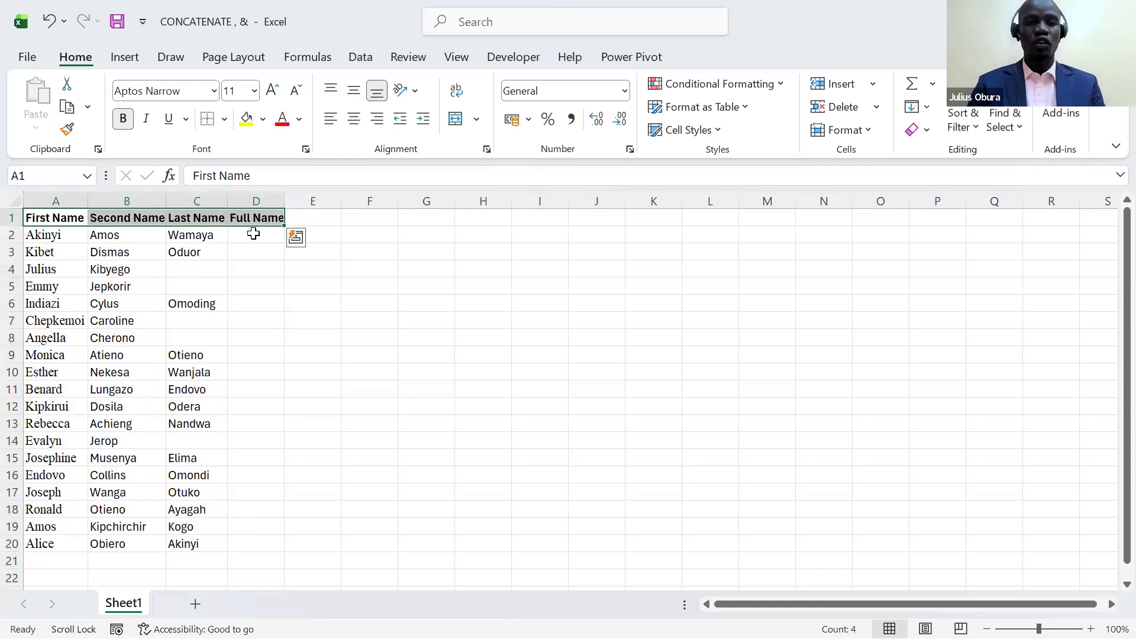
# - Join A2, B2 and C2 in cell D2 with the CONCATENATE function and fit column D's width to its contents
pyautogui.click(254, 233)
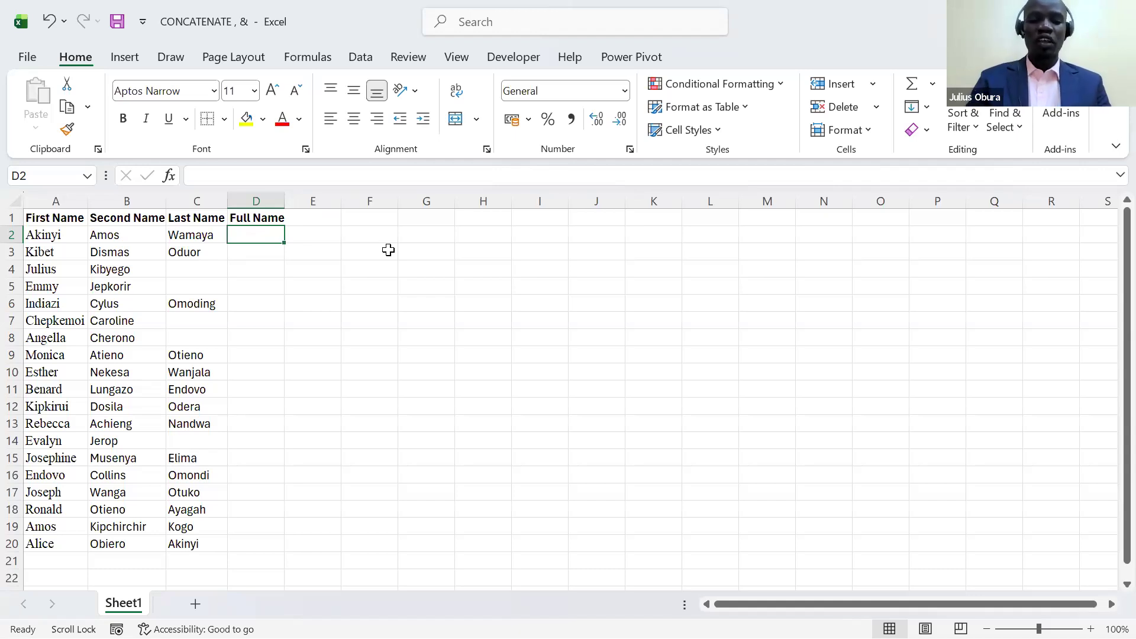
pyautogui.write('=conta')
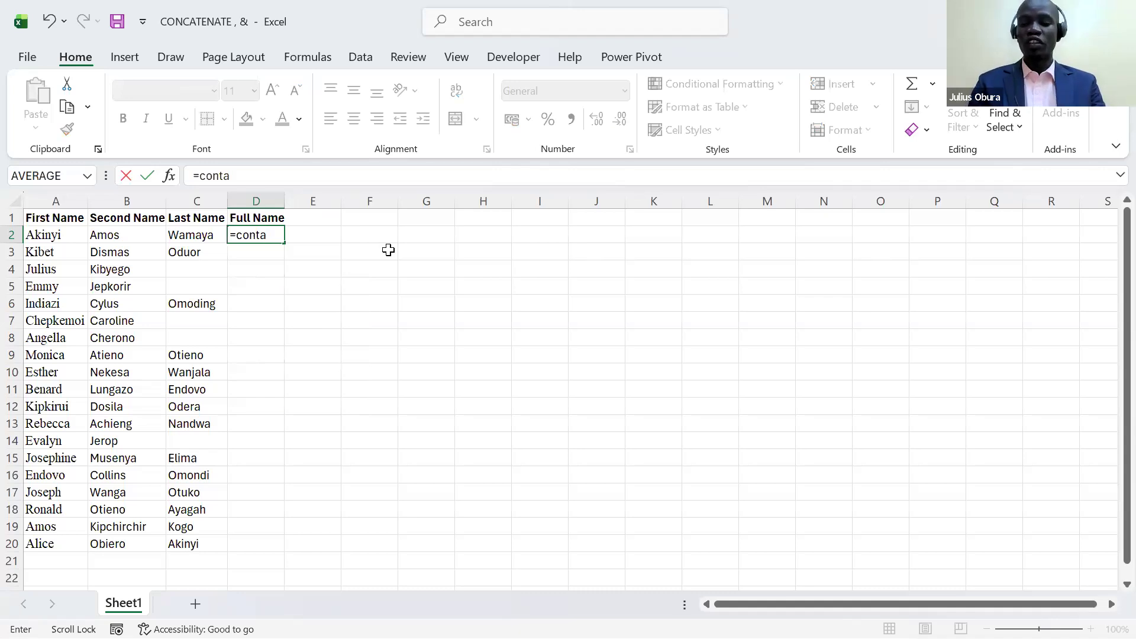
pyautogui.press('BackSpace')
pyautogui.press('BackSpace')
pyautogui.write('ca')
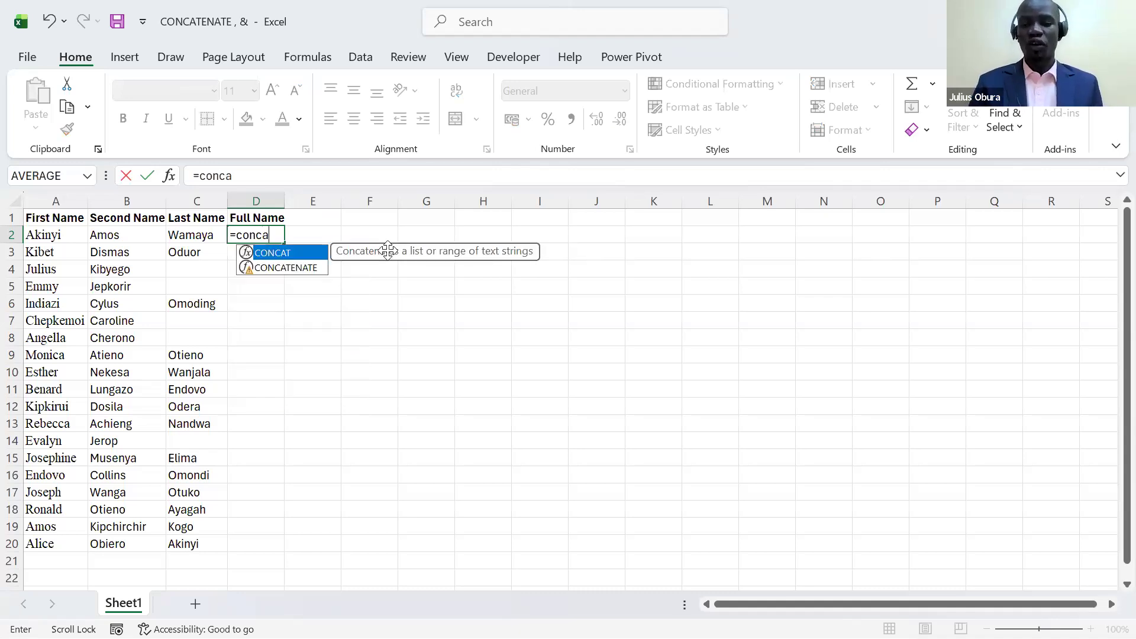
pyautogui.press('Down')
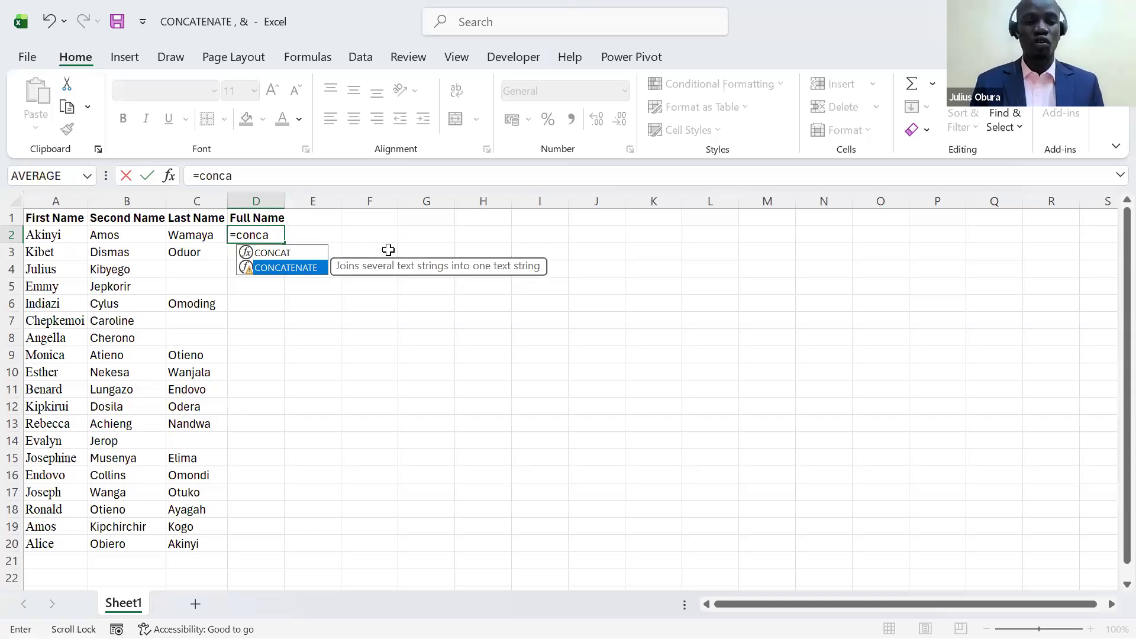
pyautogui.press('Tab')
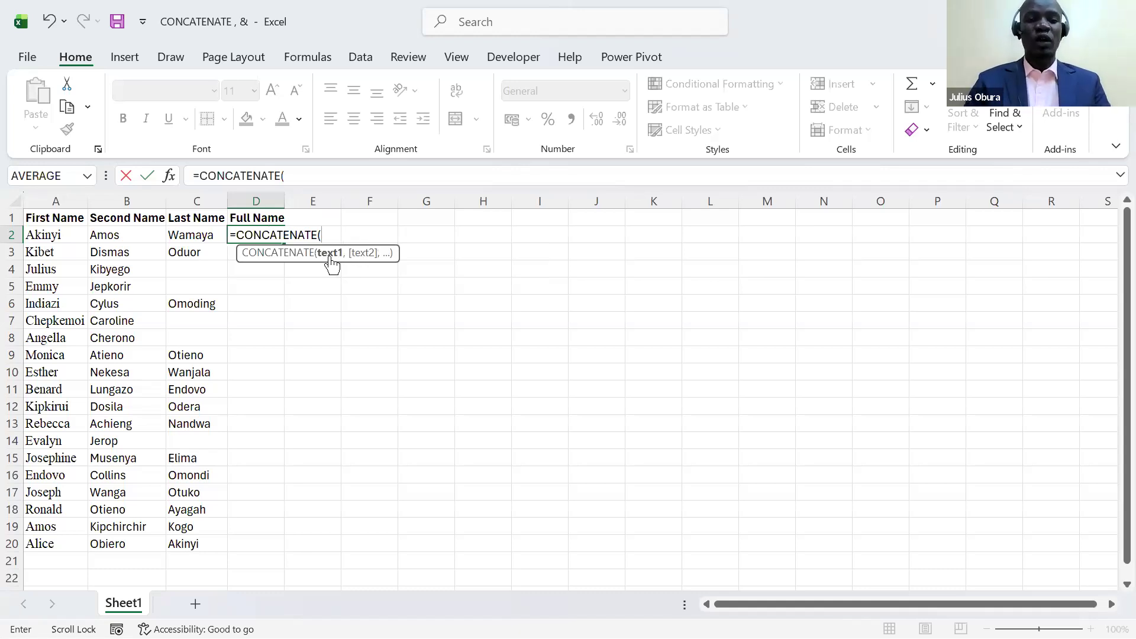
pyautogui.click(68, 239)
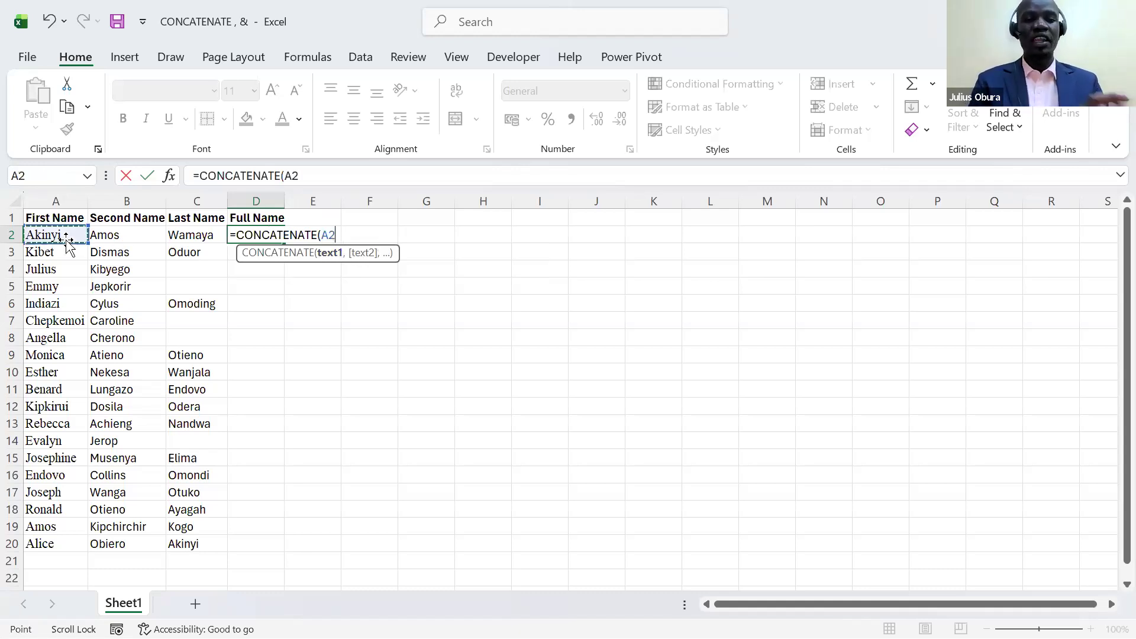
pyautogui.write(',')
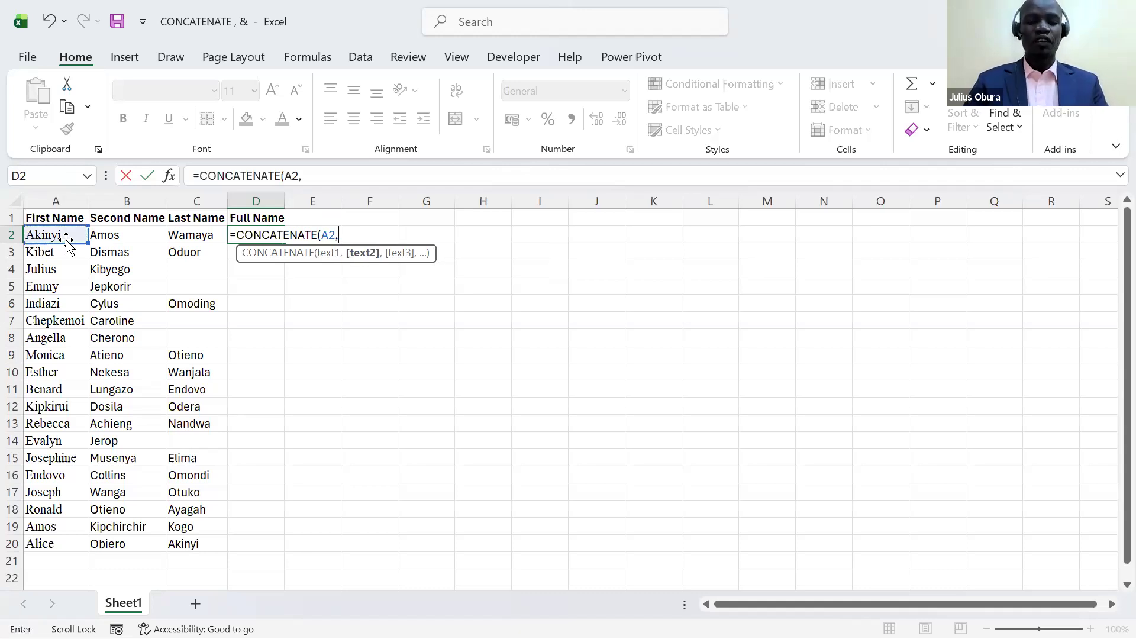
pyautogui.click(102, 237)
pyautogui.write(',')
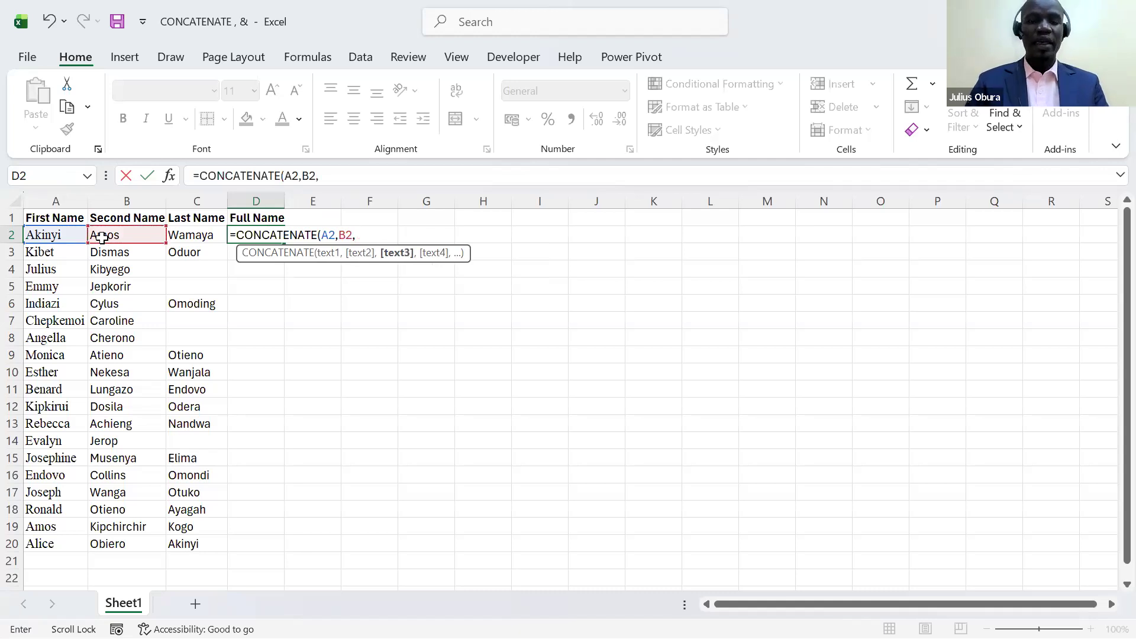
pyautogui.click(182, 233)
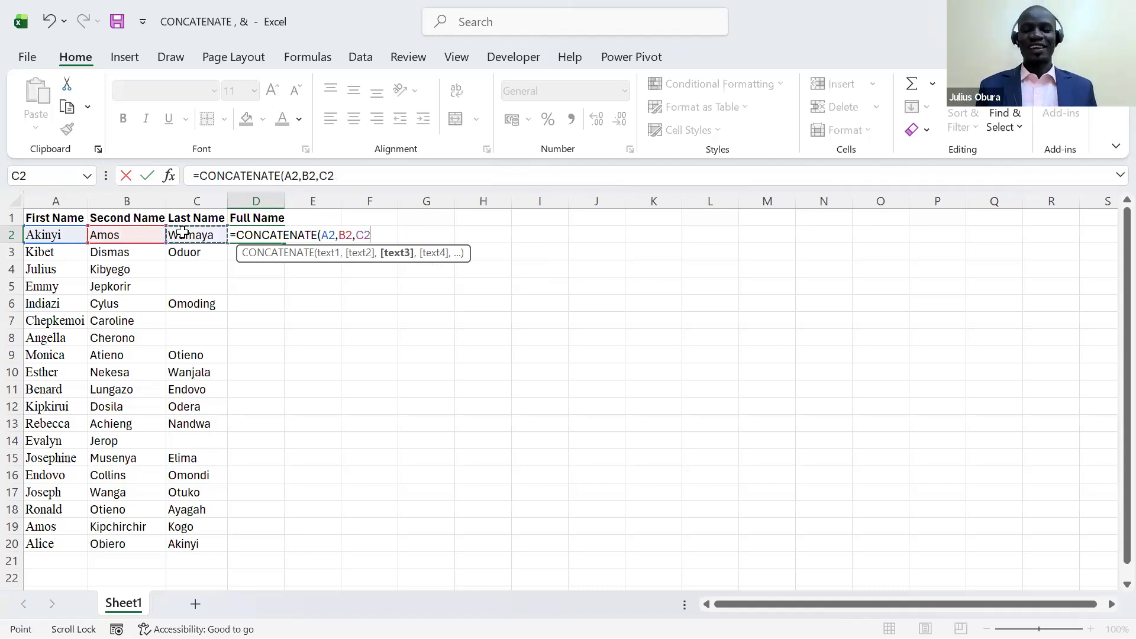
pyautogui.press('Return')
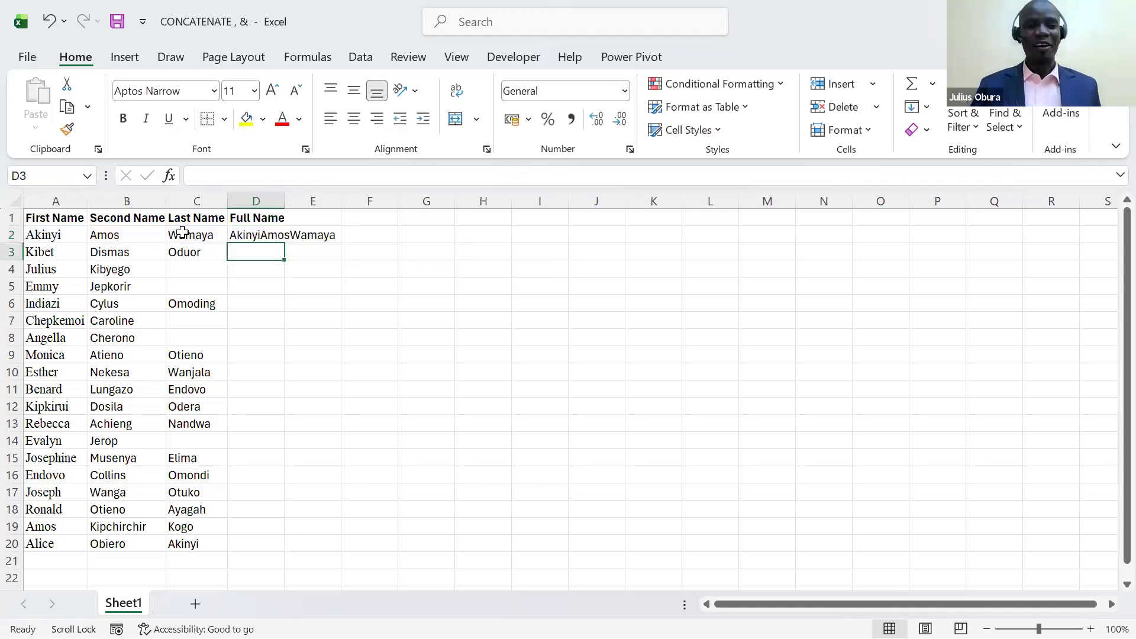
pyautogui.doubleClick(285, 202)
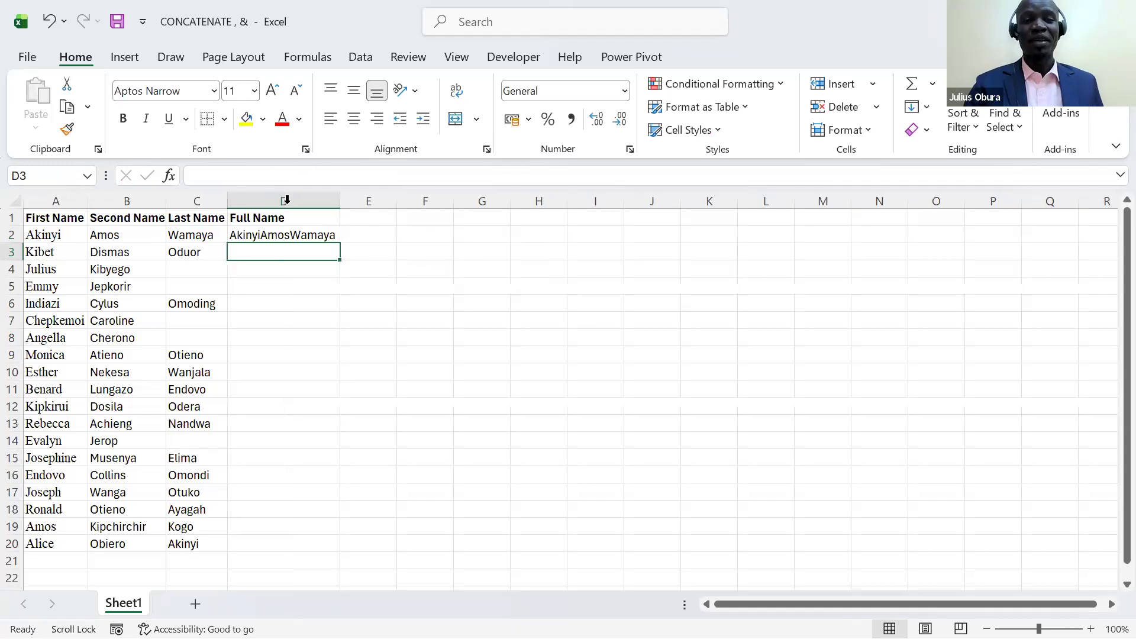
# - Change the D2 formula to =CONCATENATE(A2," ",B2," ",C2) and fill it down to D20
pyautogui.click(303, 234)
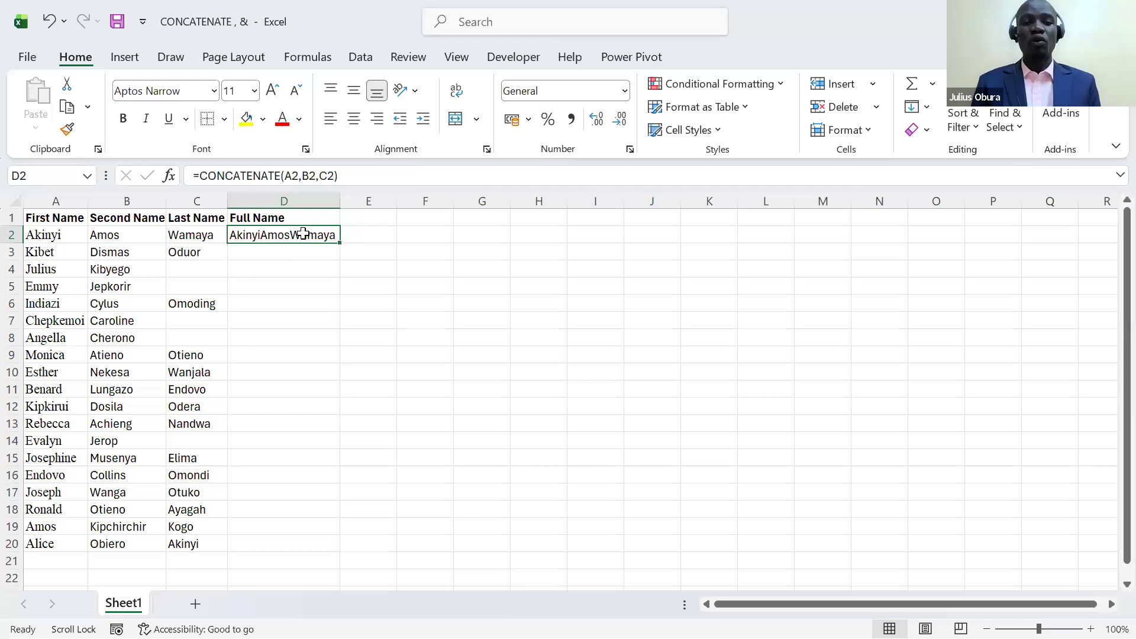
pyautogui.click(302, 178)
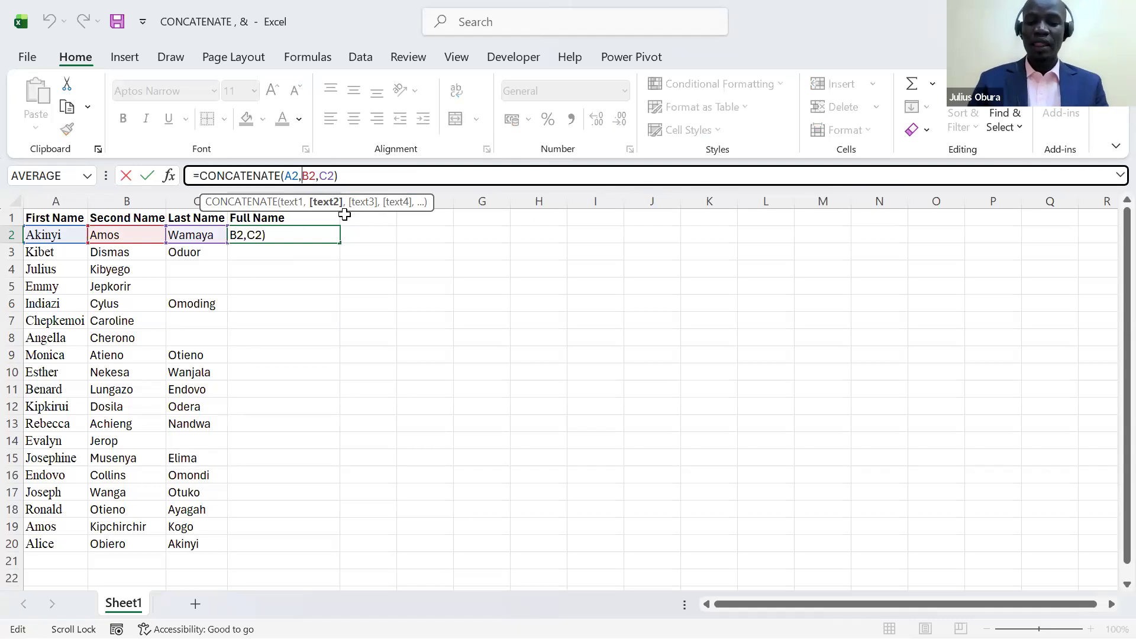
pyautogui.write('" "')
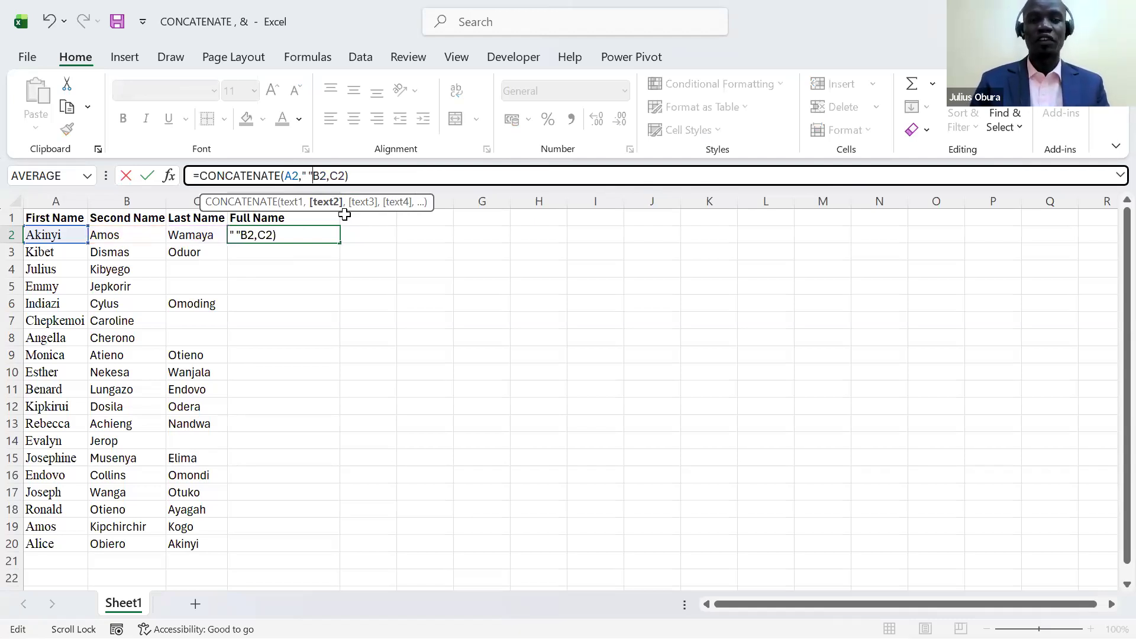
pyautogui.write(',')
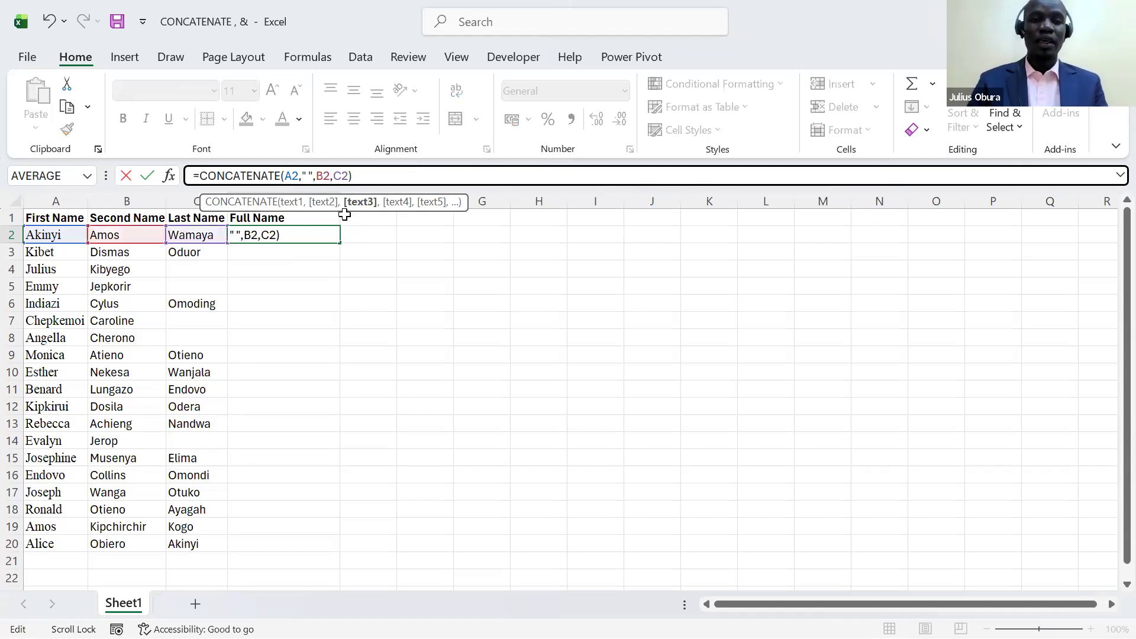
pyautogui.click(330, 176)
pyautogui.write('," ,')
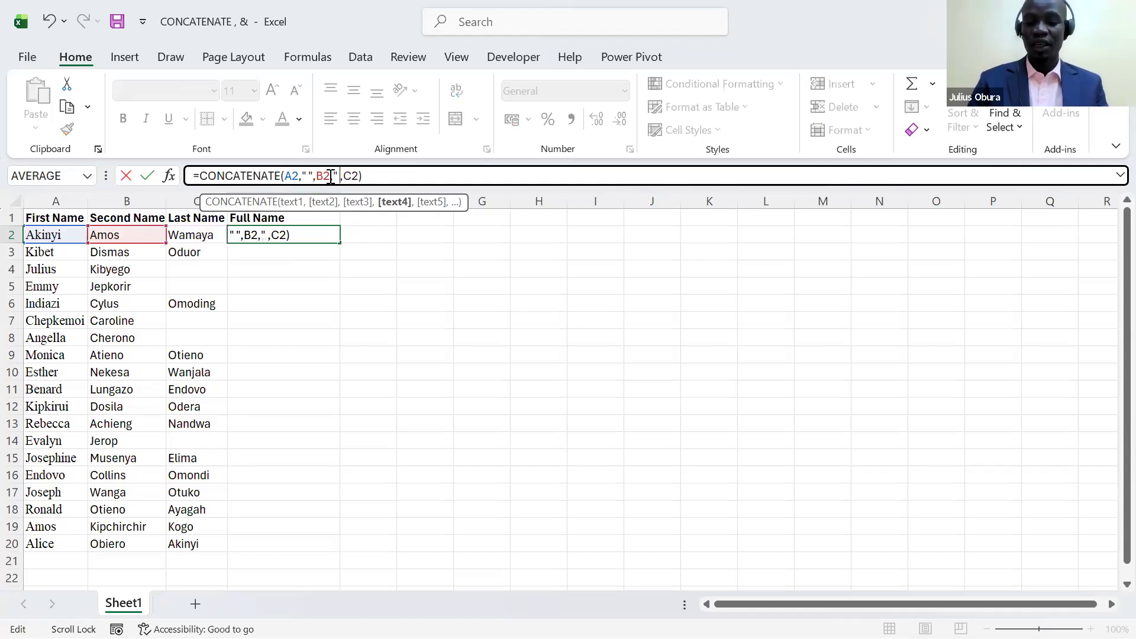
pyautogui.write('"')
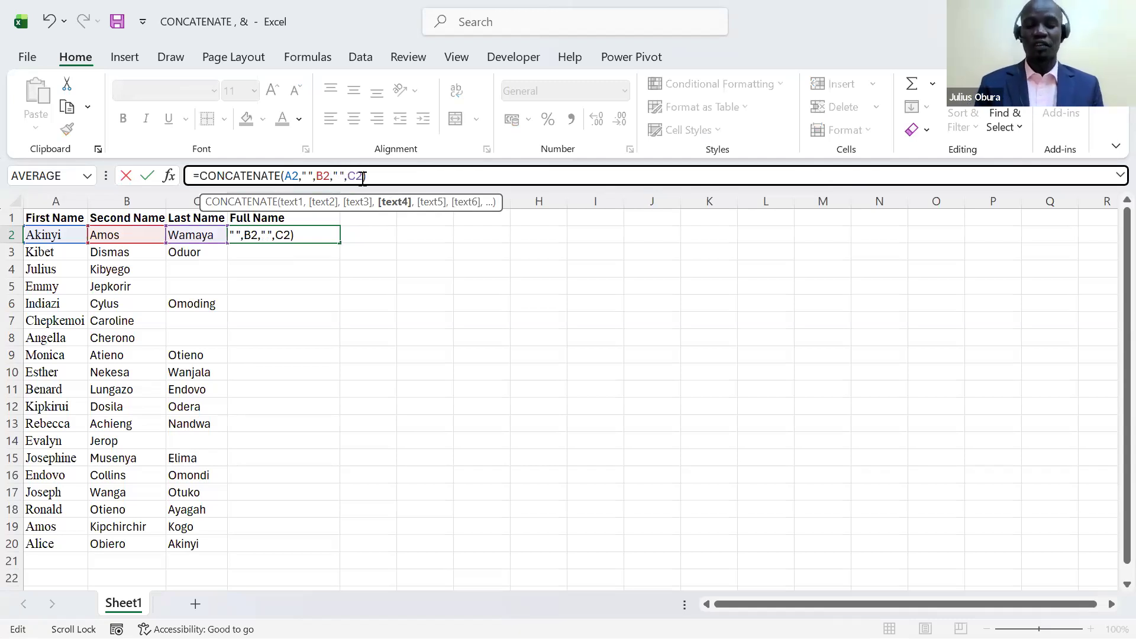
pyautogui.press('Return')
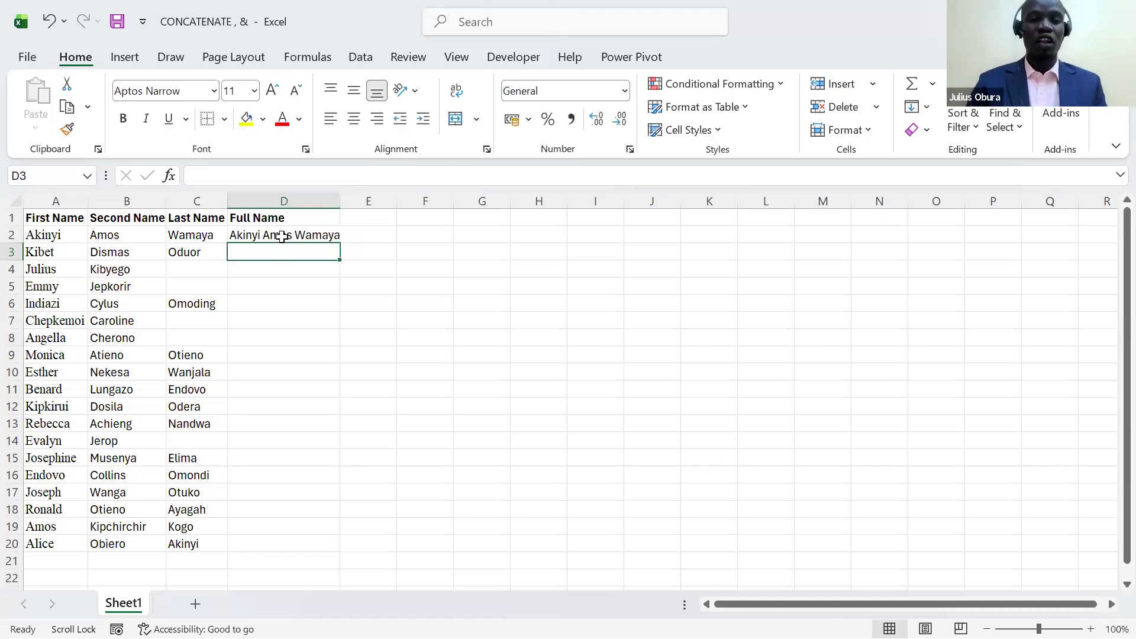
pyautogui.click(313, 235)
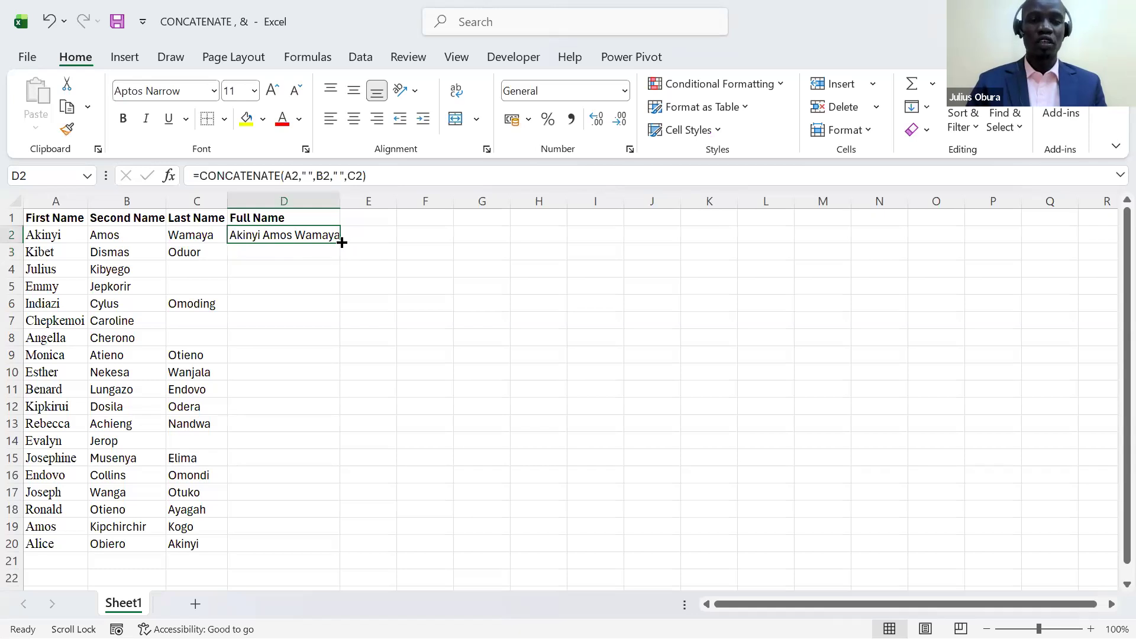
pyautogui.doubleClick(342, 243)
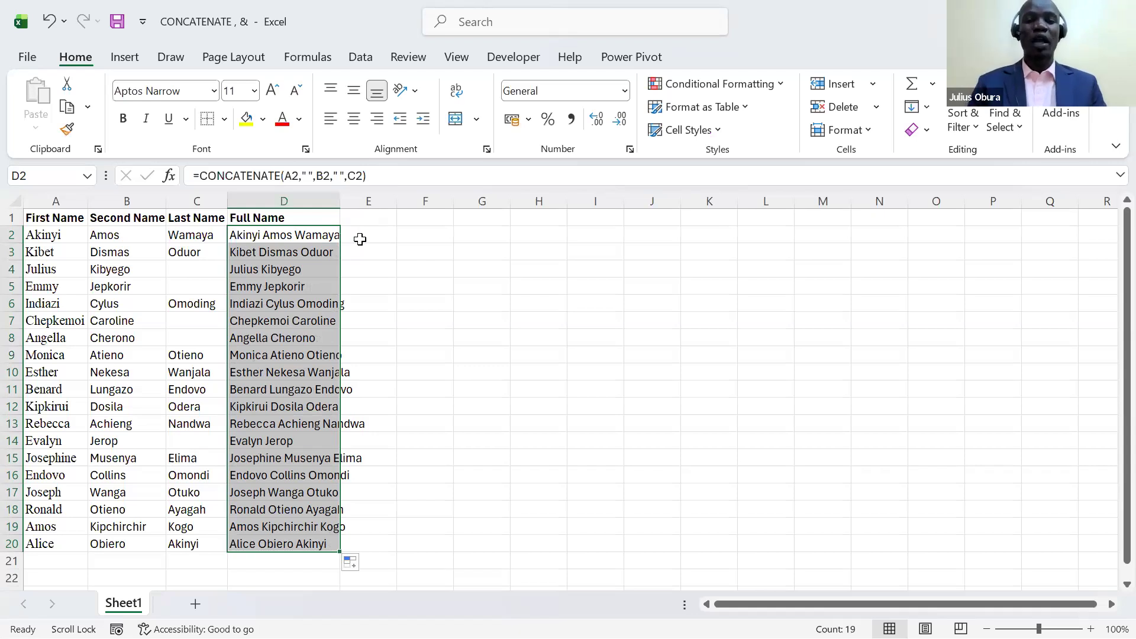
# - Enter the formula =A2&" "&B2&" "&C2 in cell E2 to join the three names with spaces
pyautogui.click(360, 239)
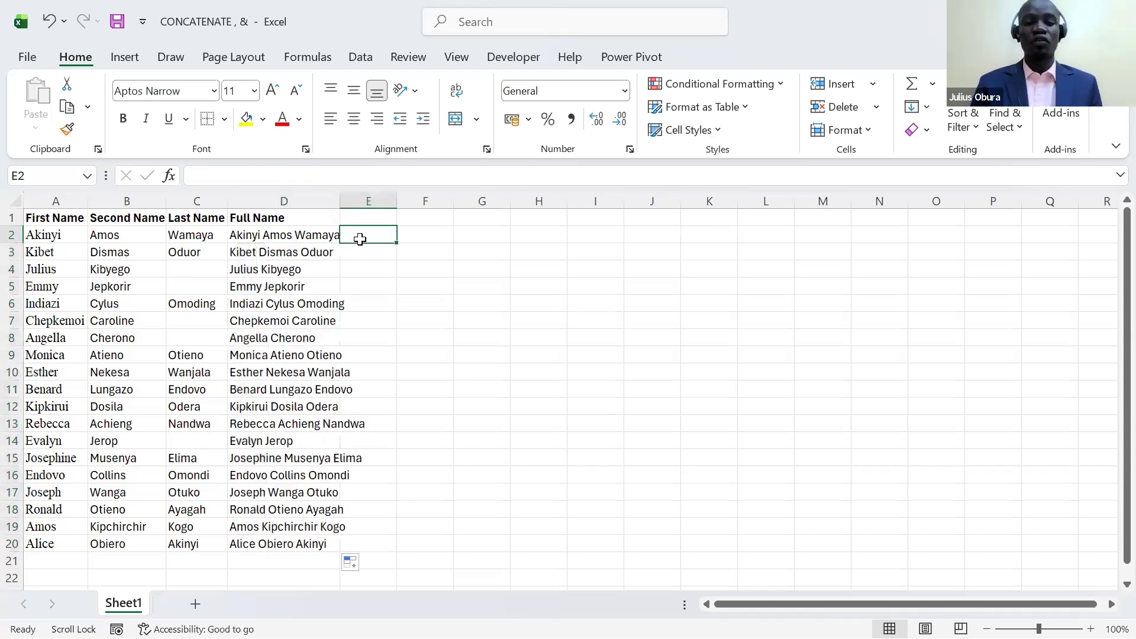
pyautogui.write('=')
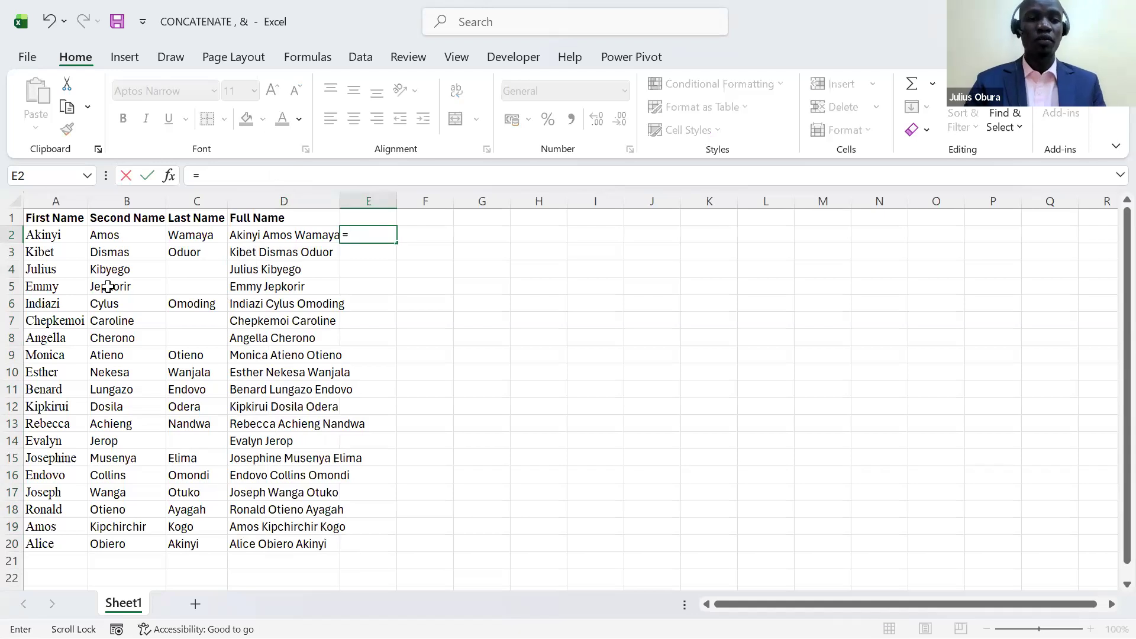
pyautogui.click(57, 242)
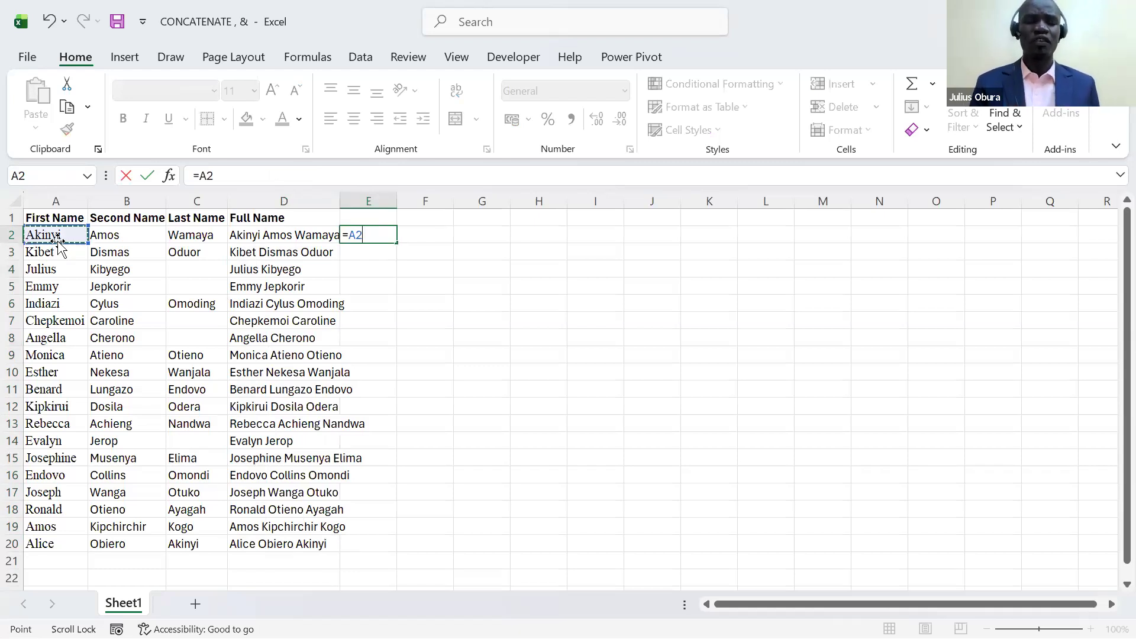
pyautogui.write(',')
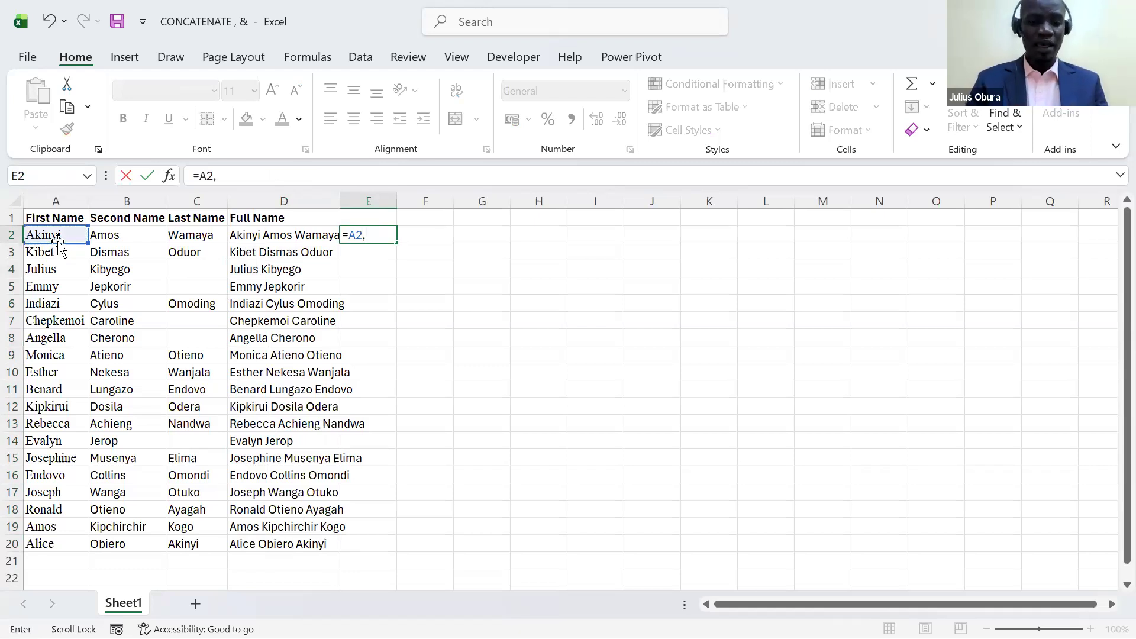
pyautogui.press('BackSpace')
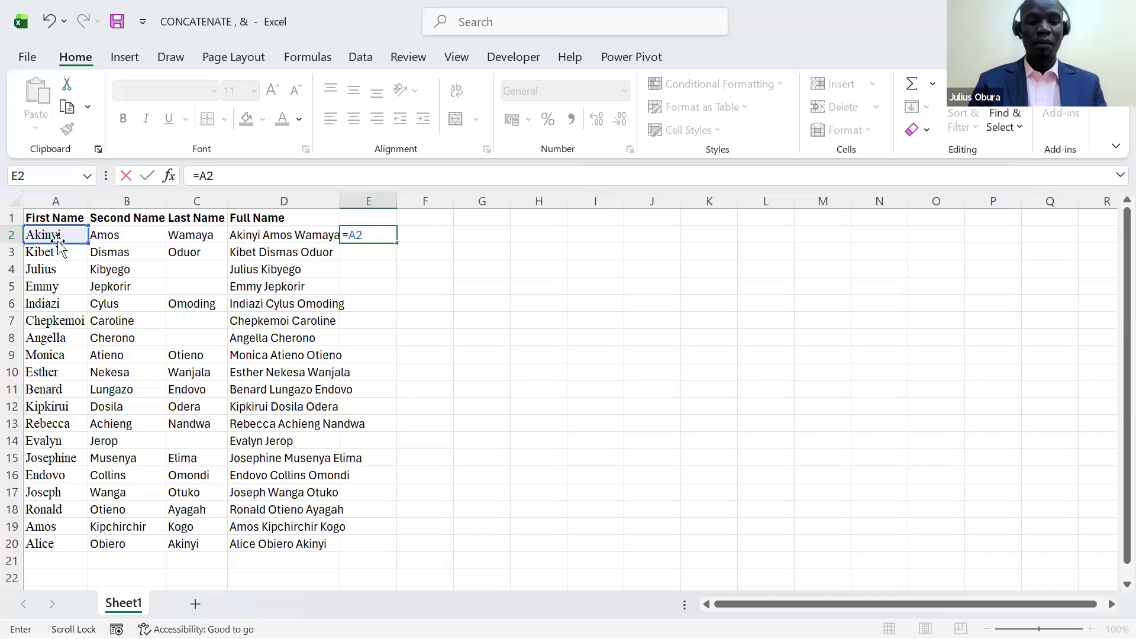
pyautogui.write('&')
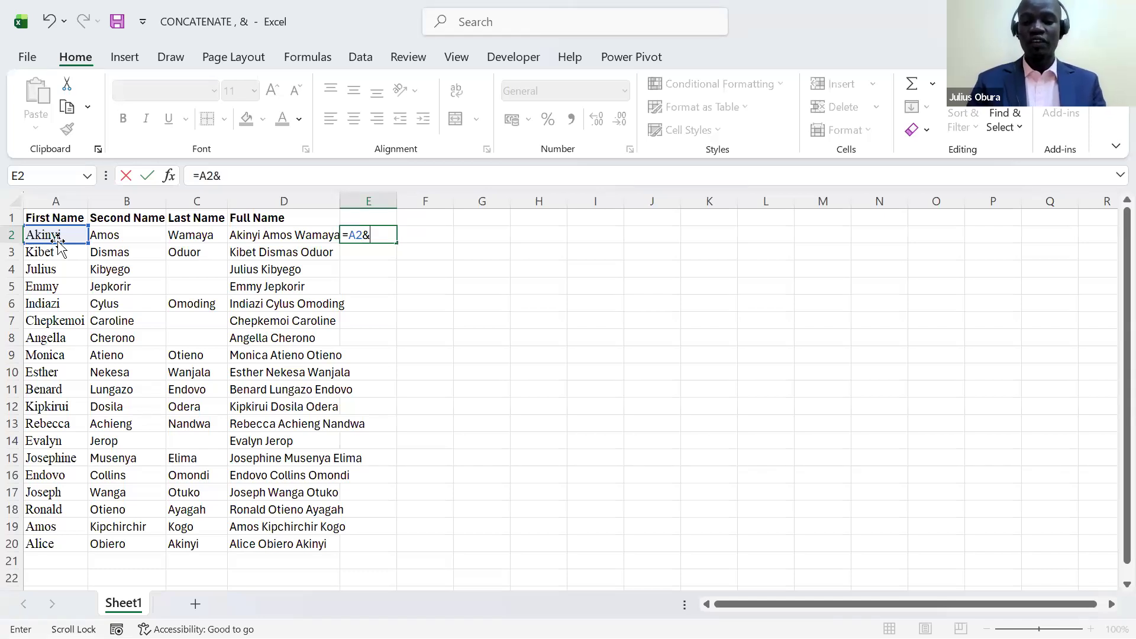
pyautogui.write('" "&')
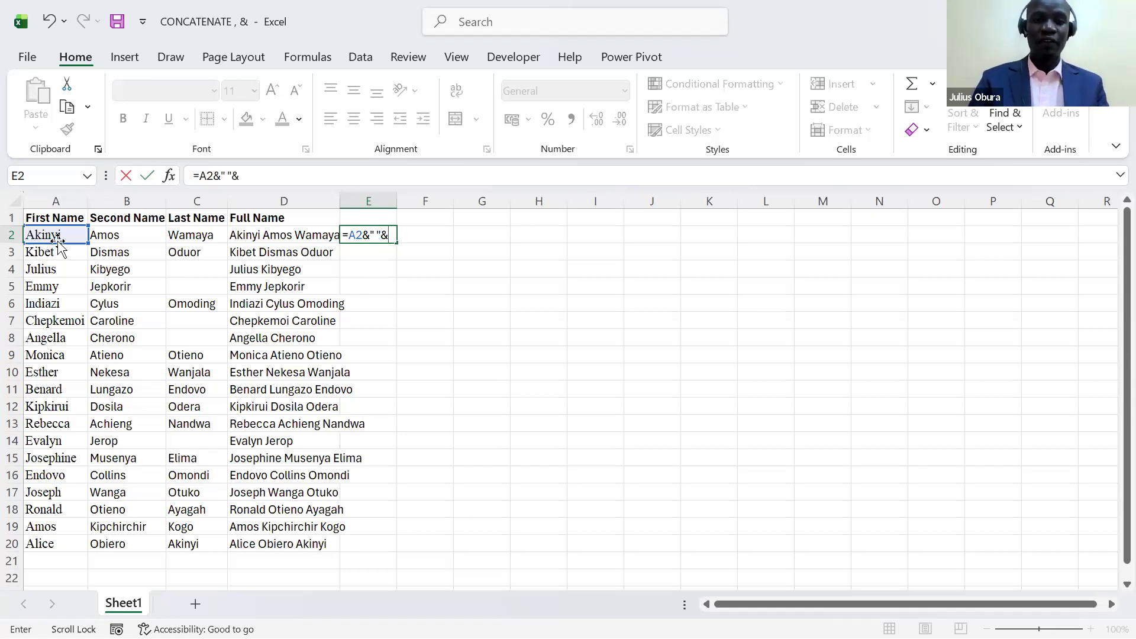
pyautogui.click(101, 235)
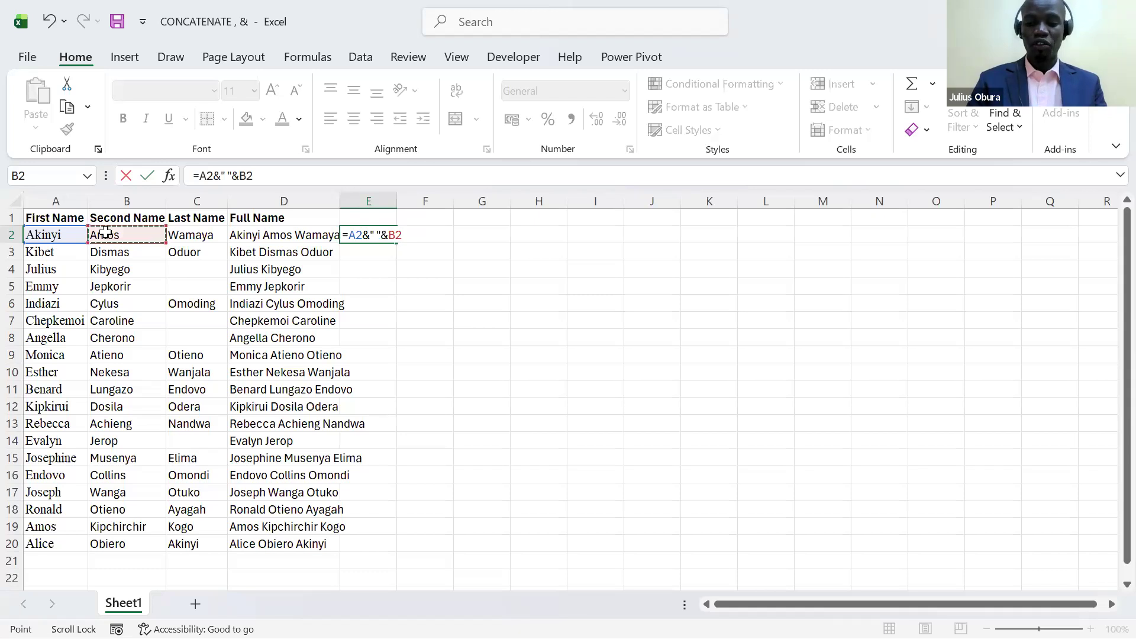
pyautogui.write('&')
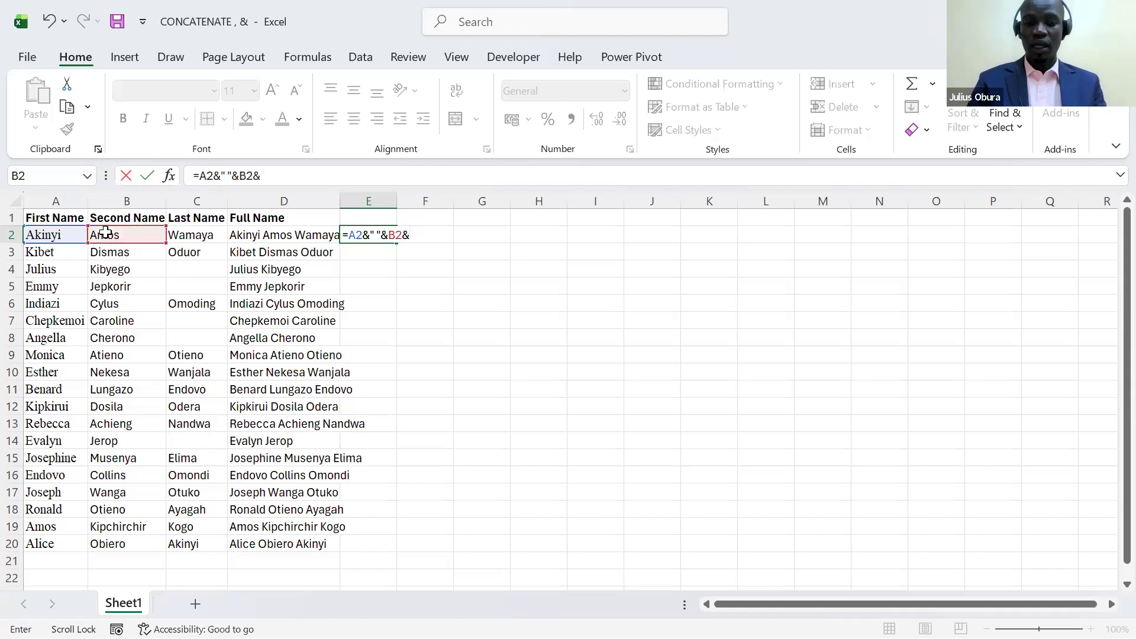
pyautogui.write('"')
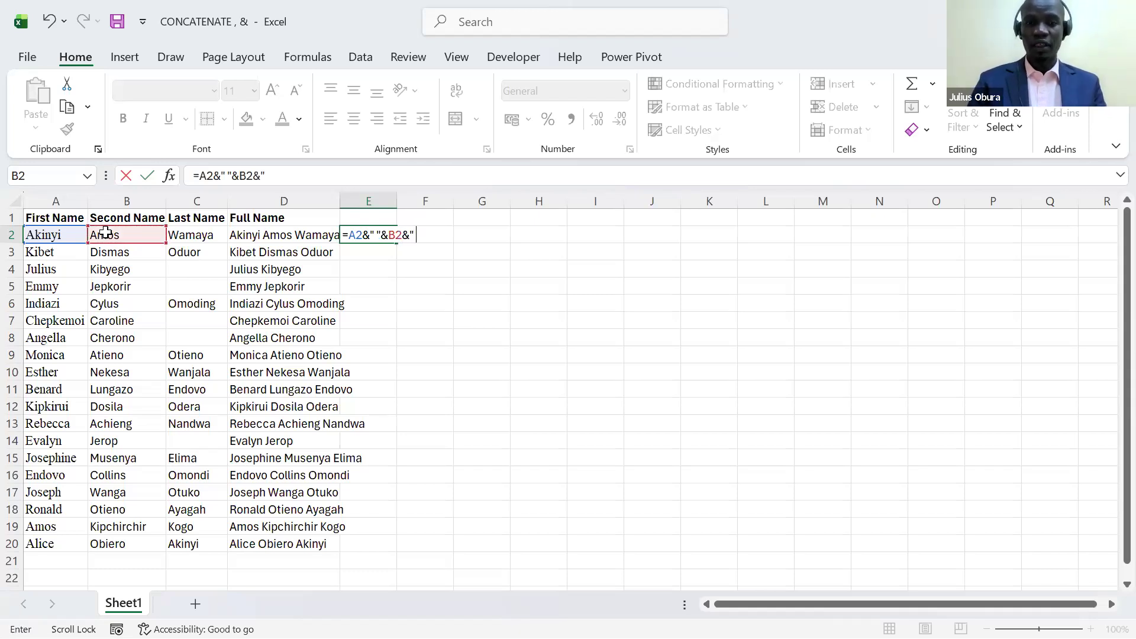
pyautogui.write(' "&')
pyautogui.click(187, 234)
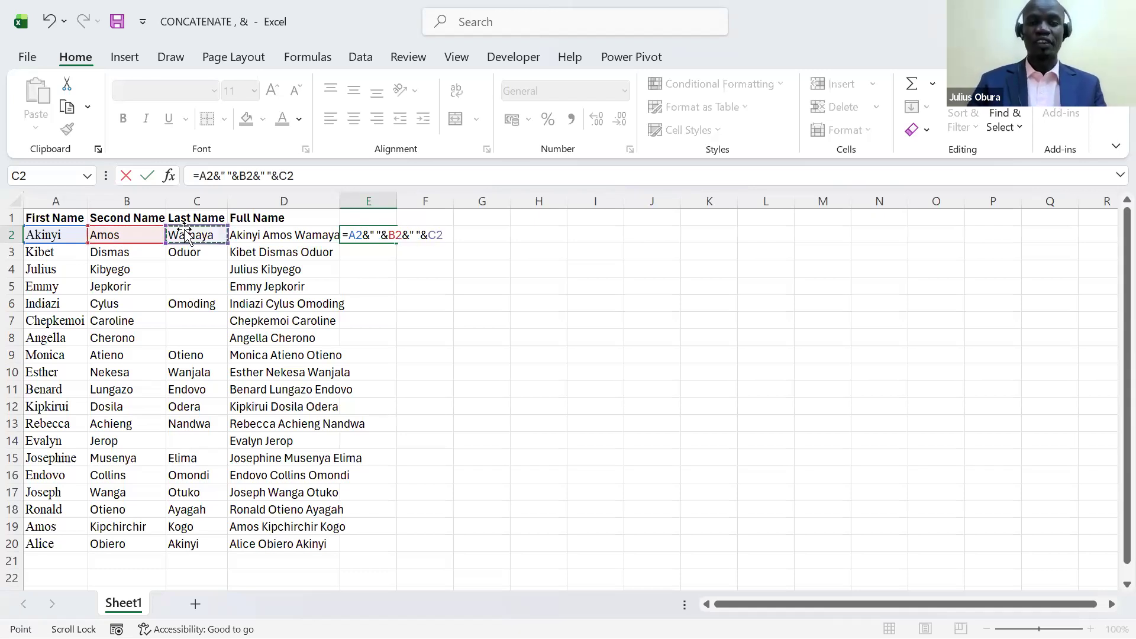
pyautogui.press('Return')
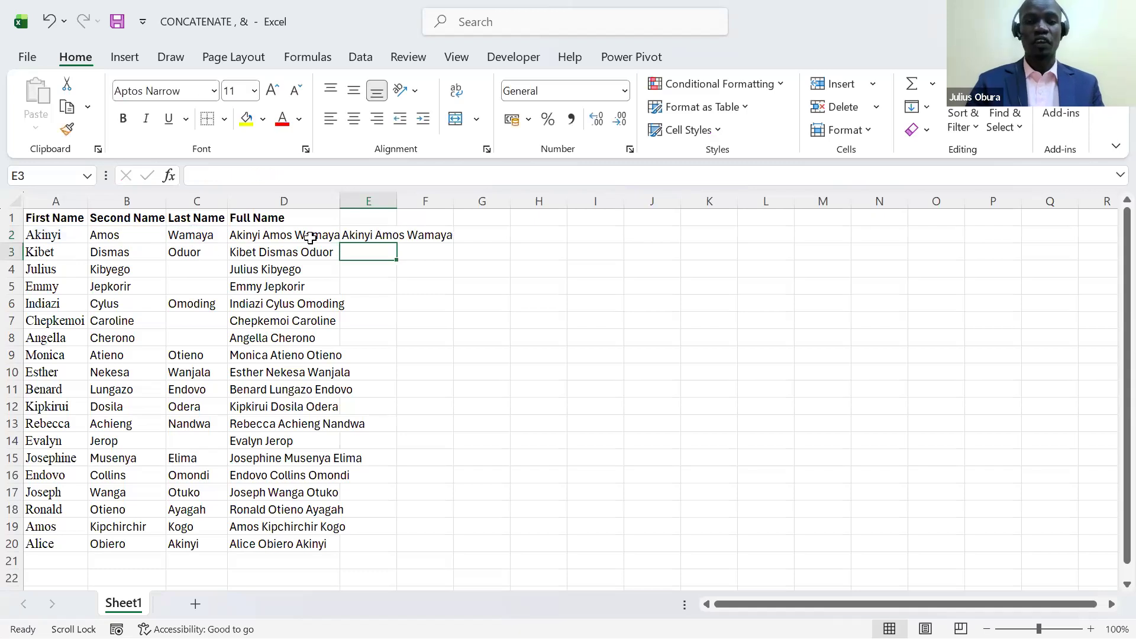
# - Fill the E2 formula down to E20 and fit the widths of columns D and E to their contents
pyautogui.click(389, 241)
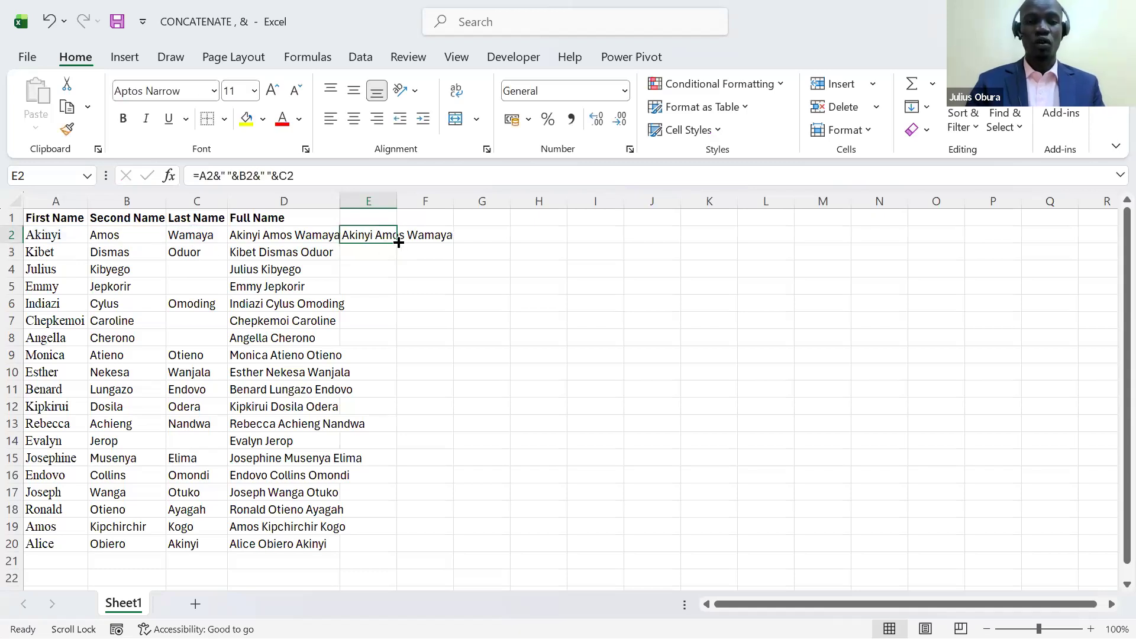
pyautogui.doubleClick(399, 242)
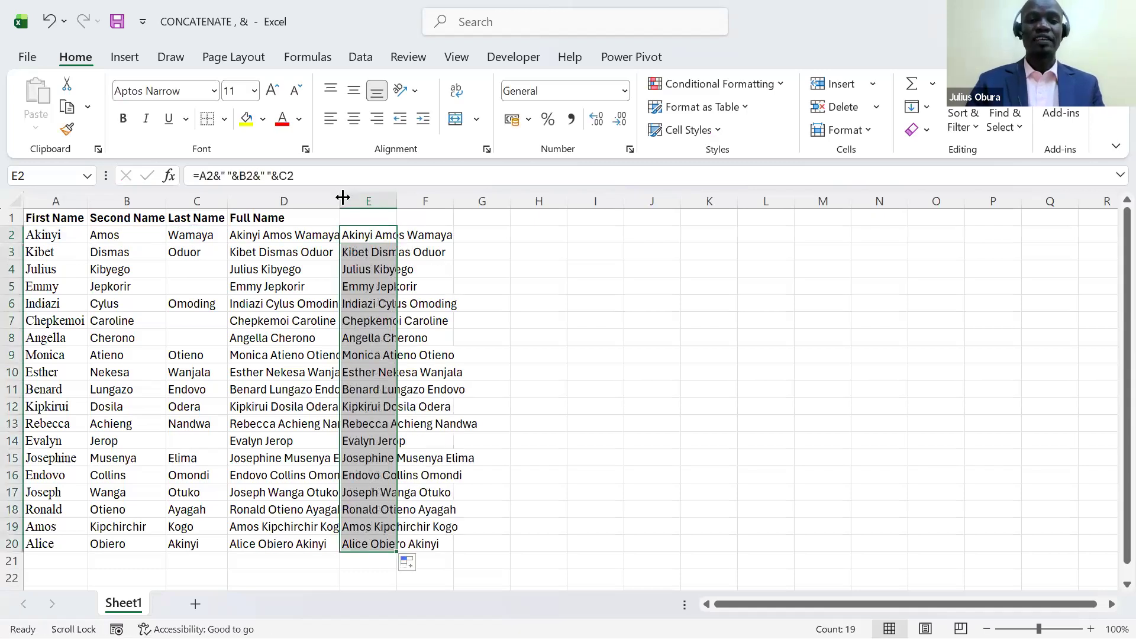
pyautogui.doubleClick(343, 197)
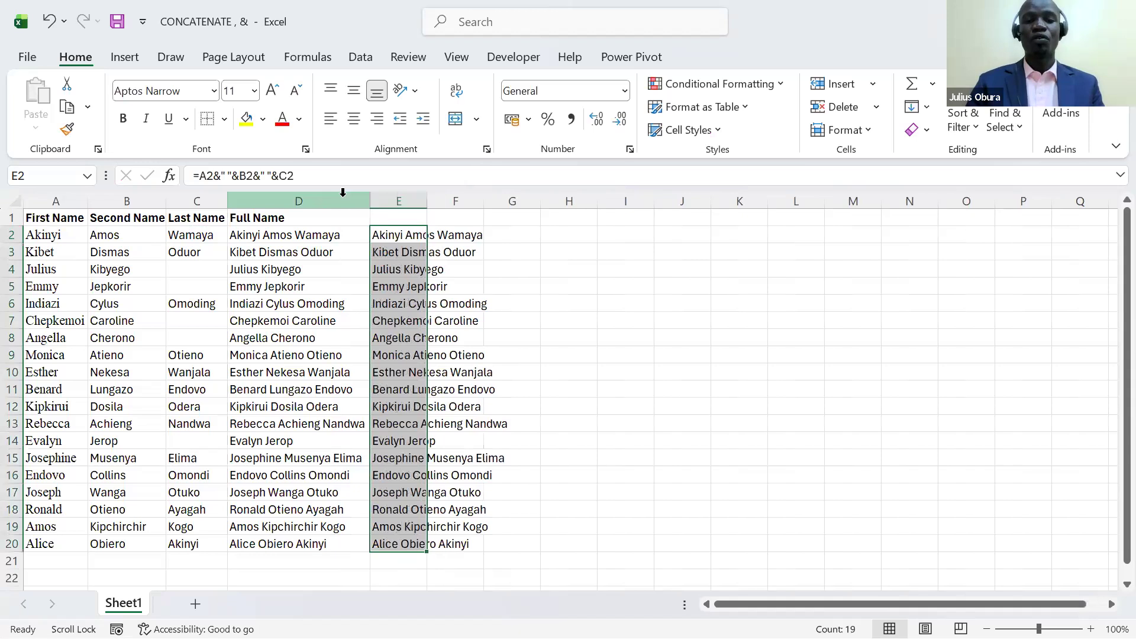
pyautogui.doubleClick(427, 201)
pyautogui.click(635, 328)
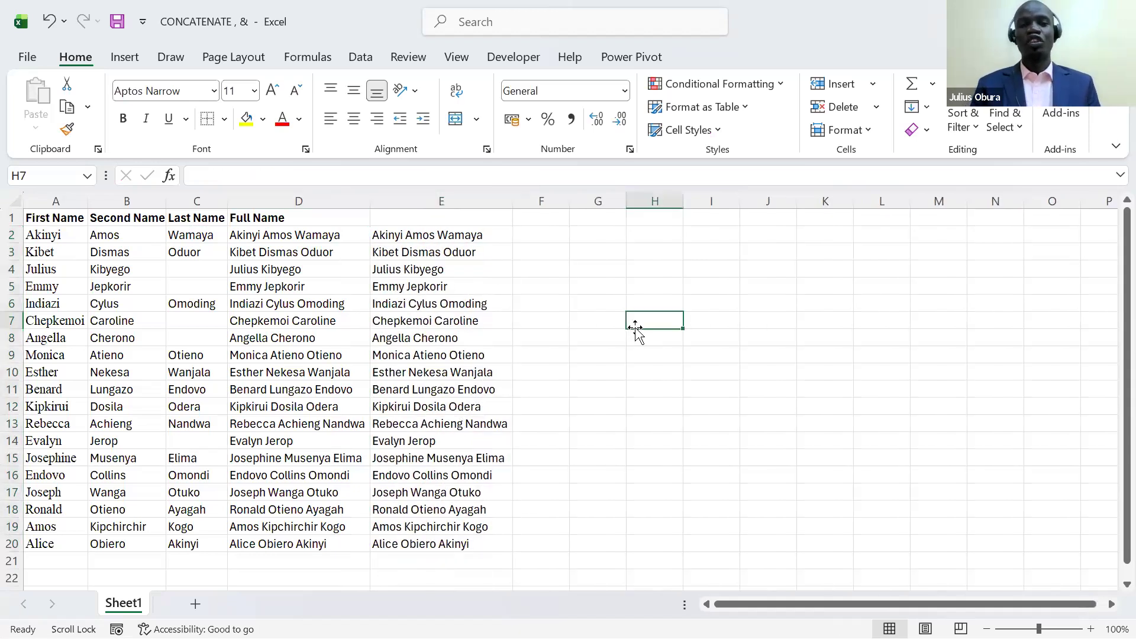